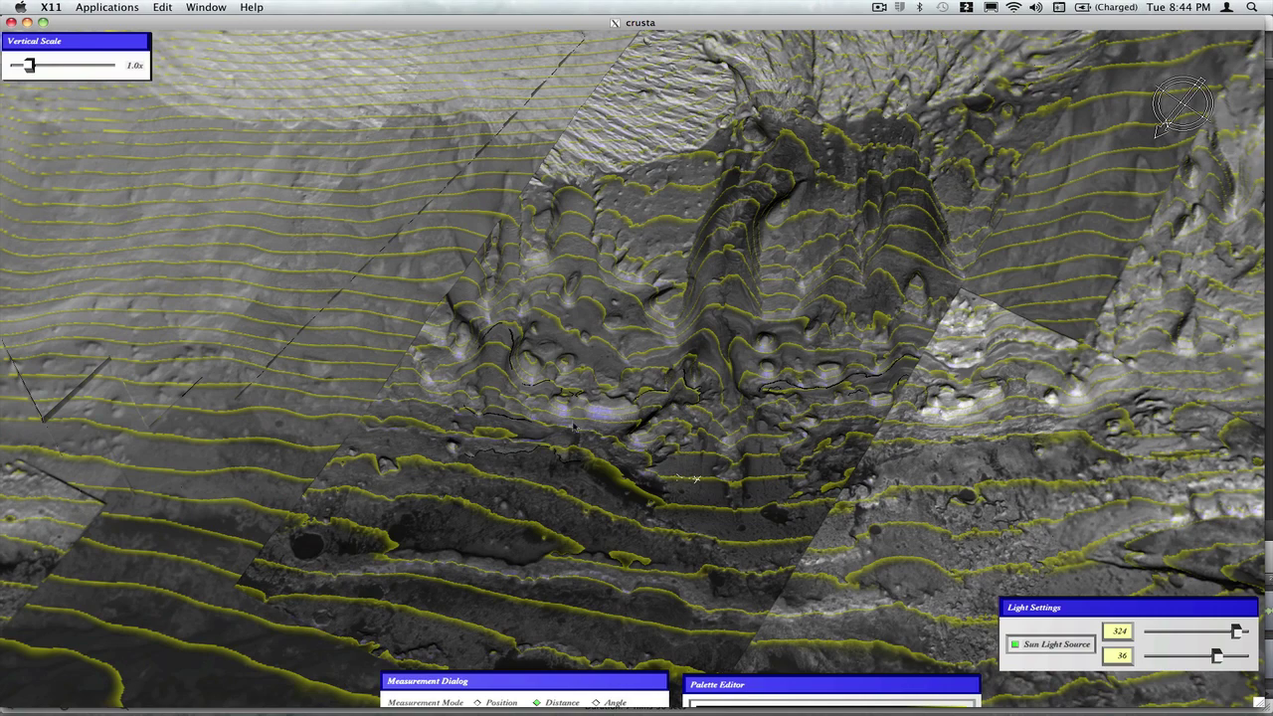
# Step: Hide the yellow elevation contour bands by making the palette's control point at -4000 fully transparent
pyautogui.scroll(5, 572, 429)
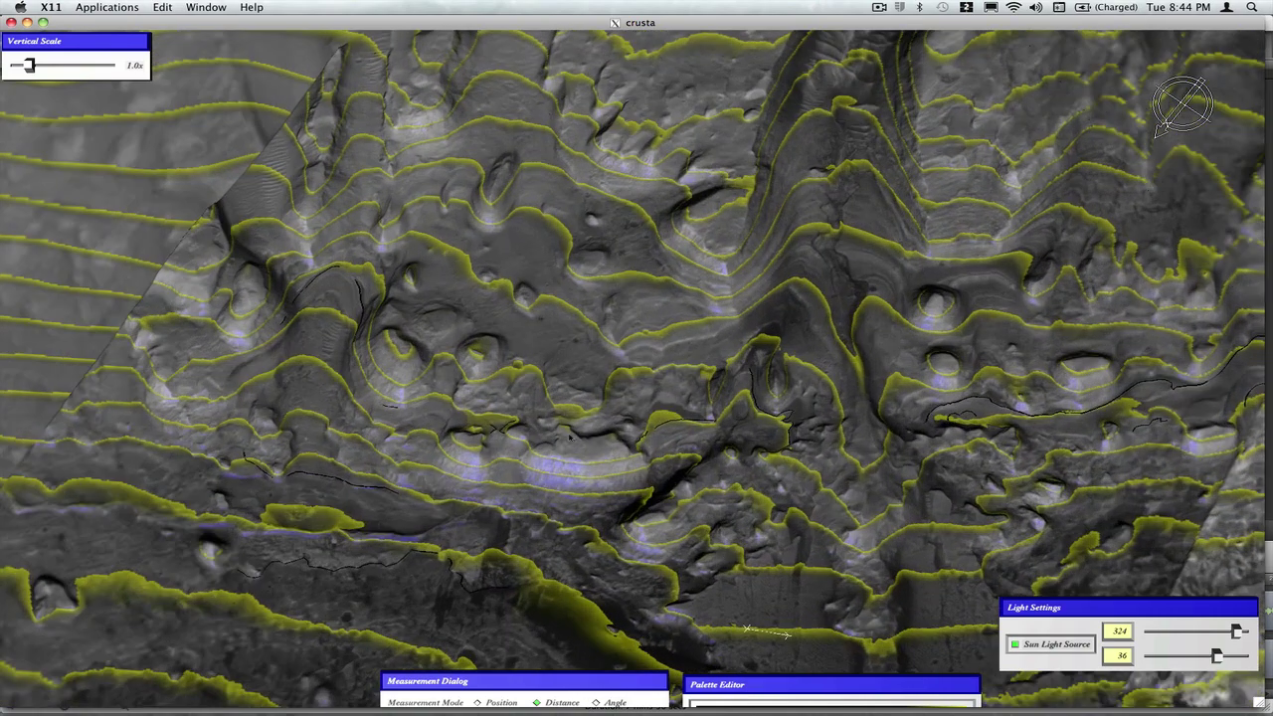
pyautogui.moveTo(546, 471); pyautogui.dragTo(839, 529)
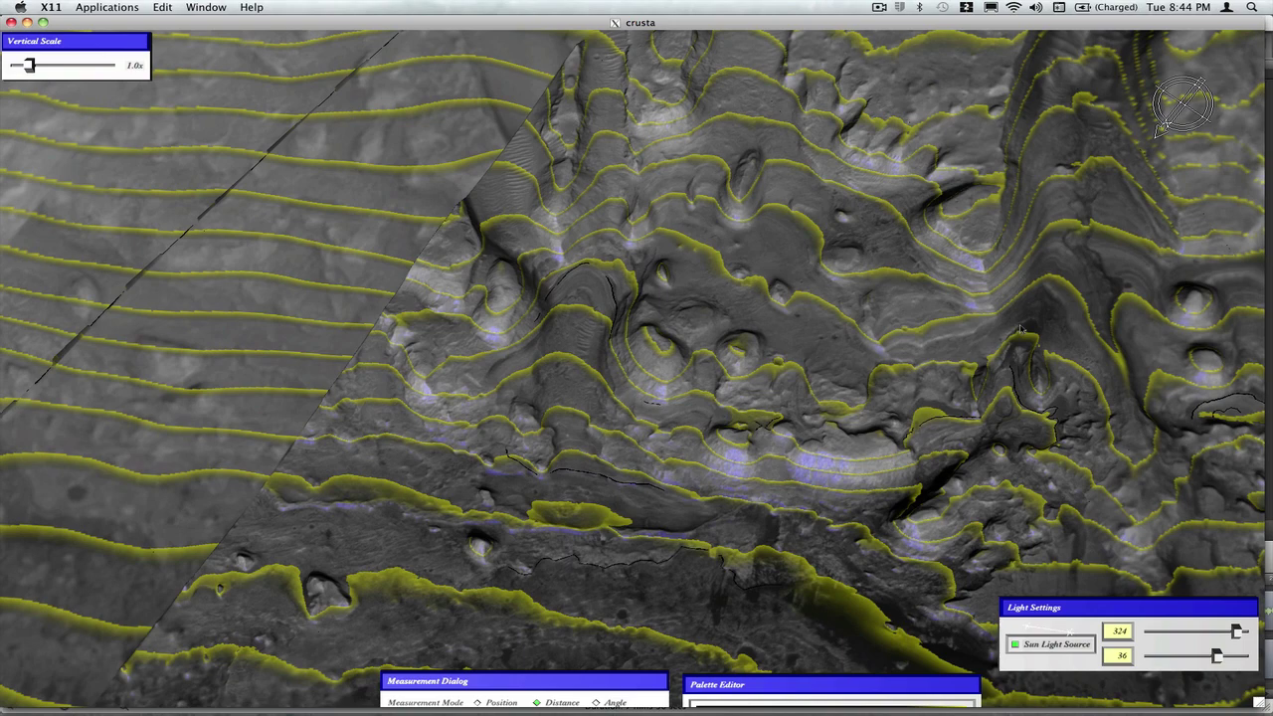
pyautogui.moveTo(999, 317); pyautogui.dragTo(585, 348)
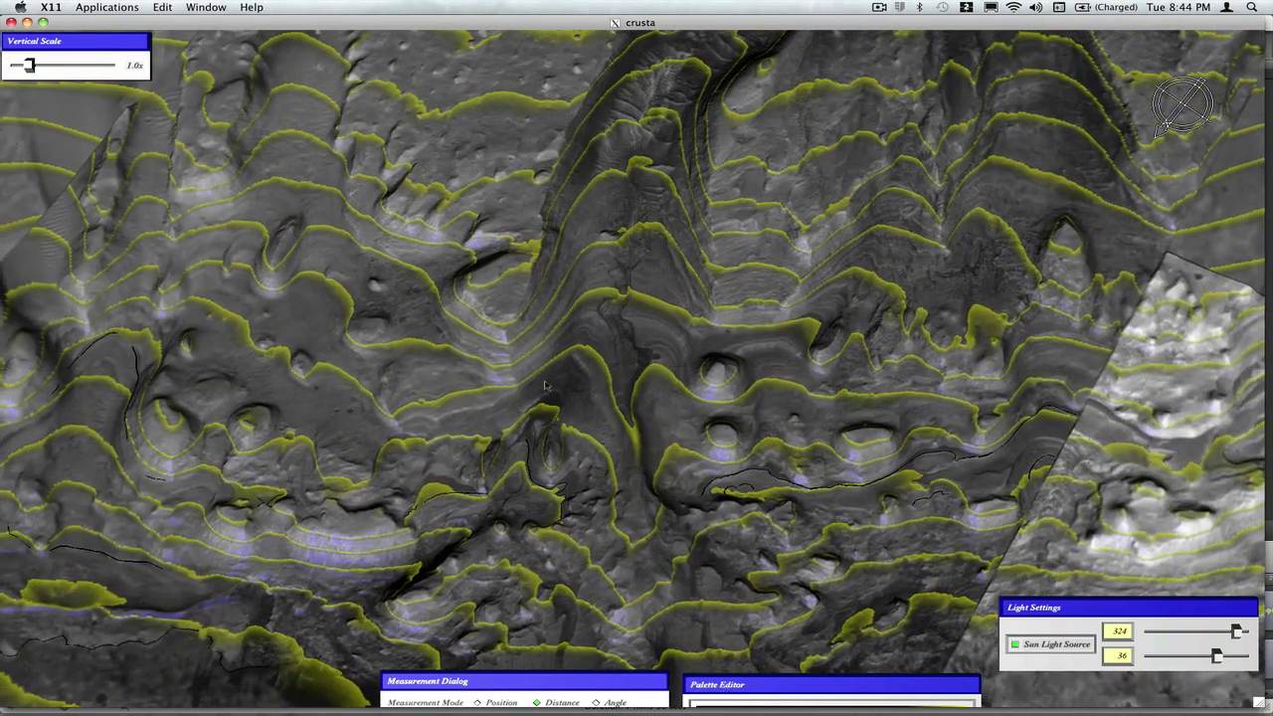
pyautogui.scroll(5, 587, 346)
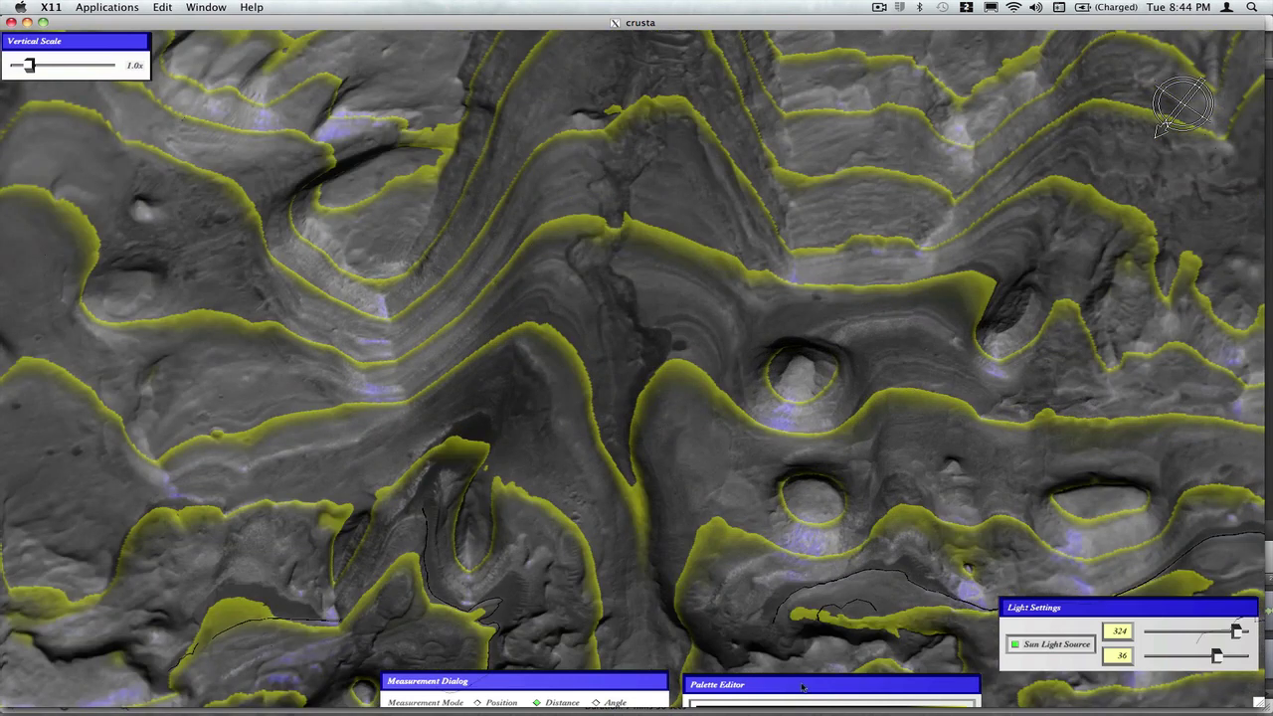
pyautogui.moveTo(803, 686); pyautogui.dragTo(820, 525)
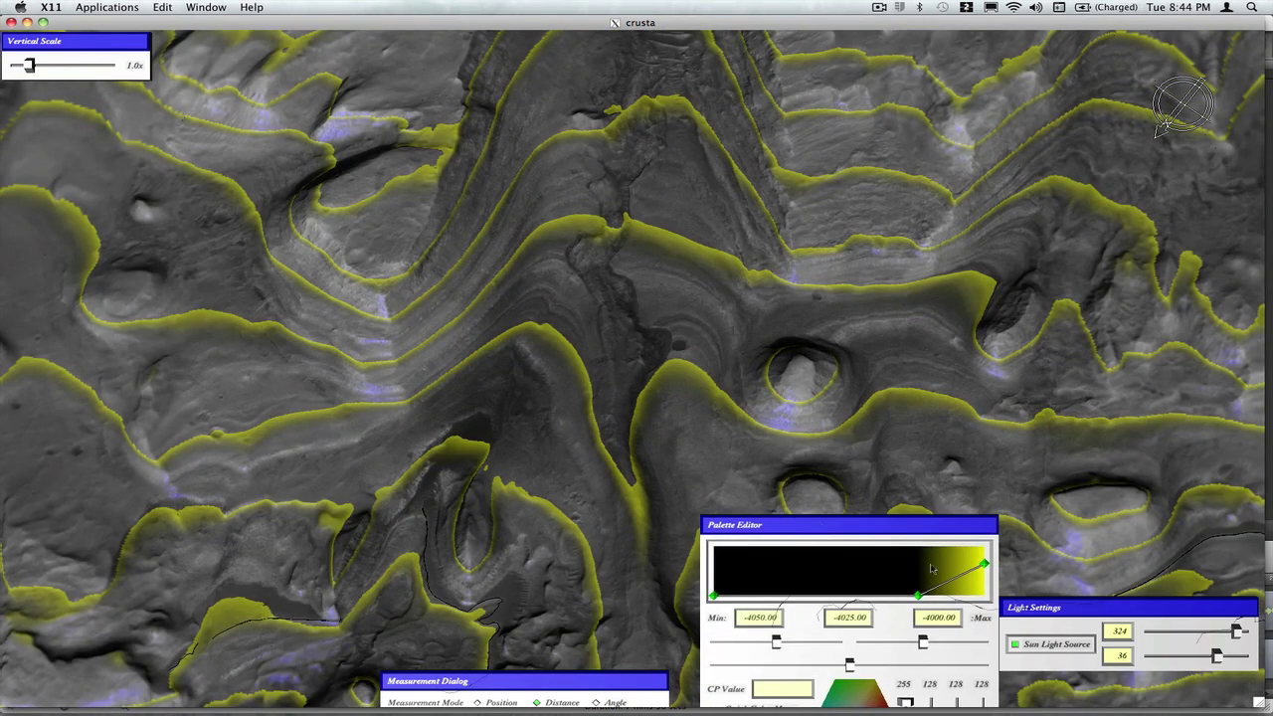
pyautogui.click(983, 565)
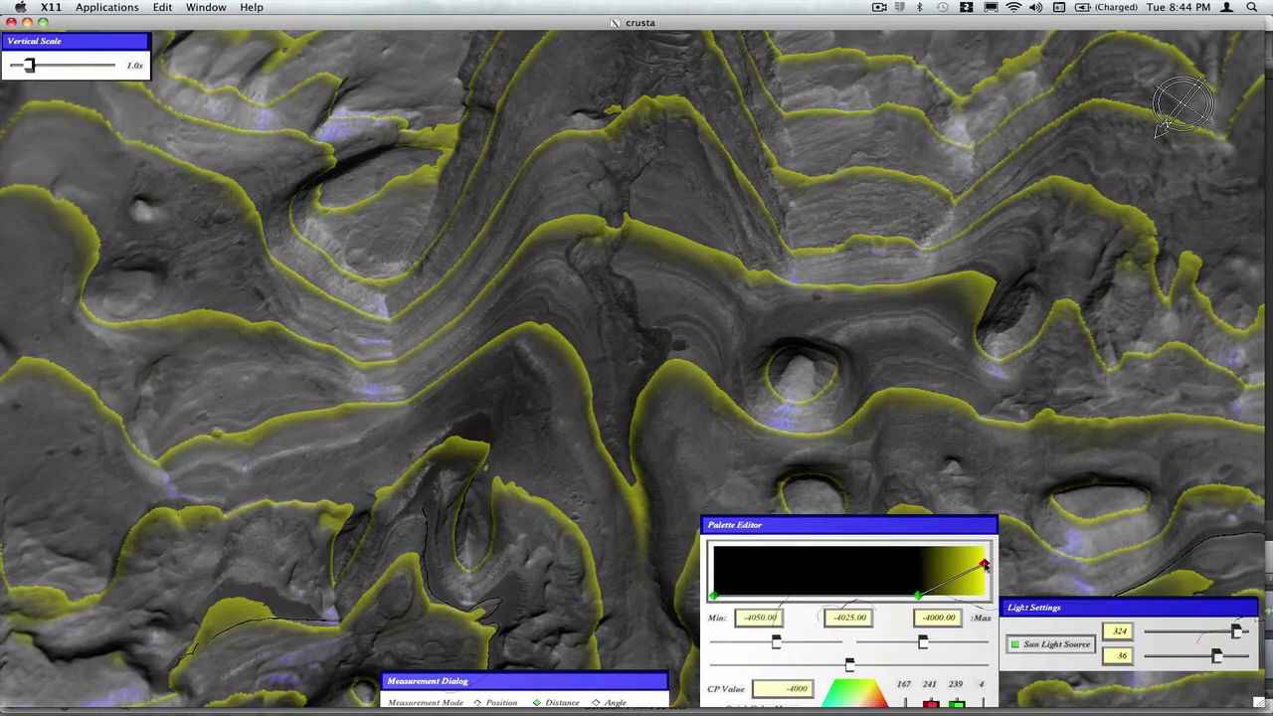
pyautogui.moveTo(984, 583); pyautogui.dragTo(985, 621)
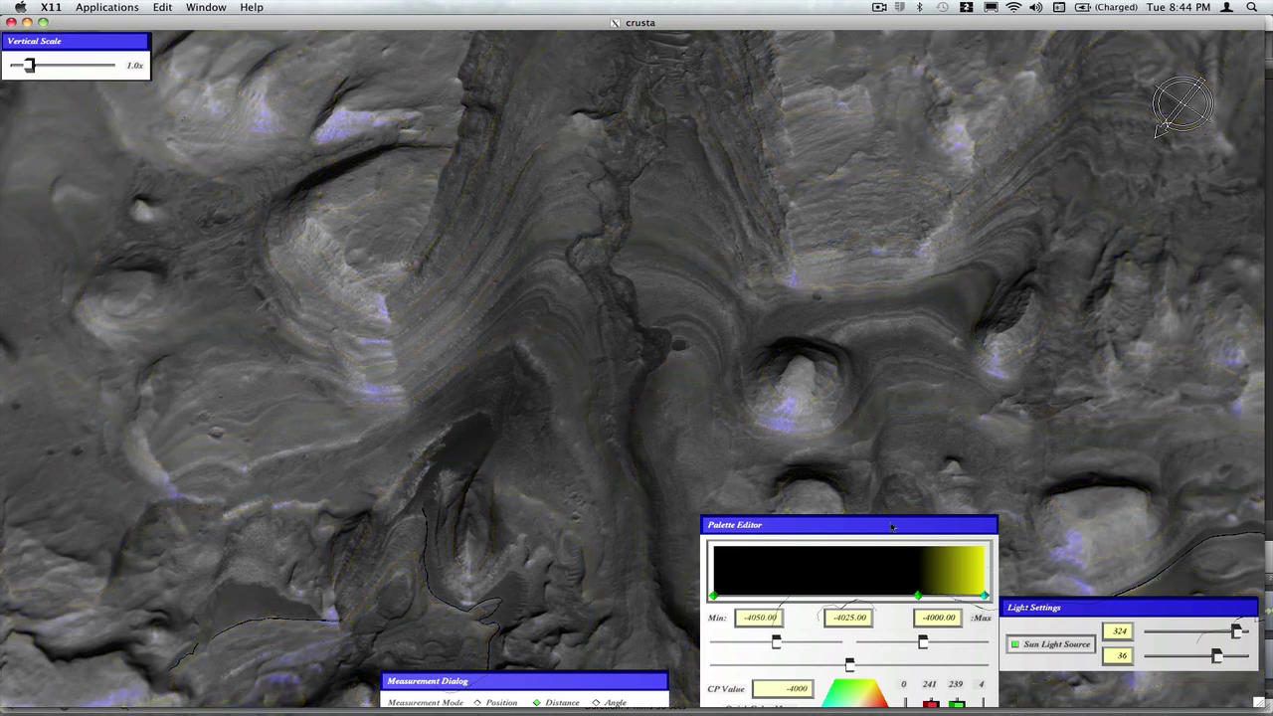
pyautogui.moveTo(803, 528); pyautogui.dragTo(782, 662)
# Step: Bring back faint contour bands over the curved rock layers by slightly raising the opacity of the yellow palette control point at -4000
pyautogui.moveTo(639, 387); pyautogui.dragTo(505, 301)
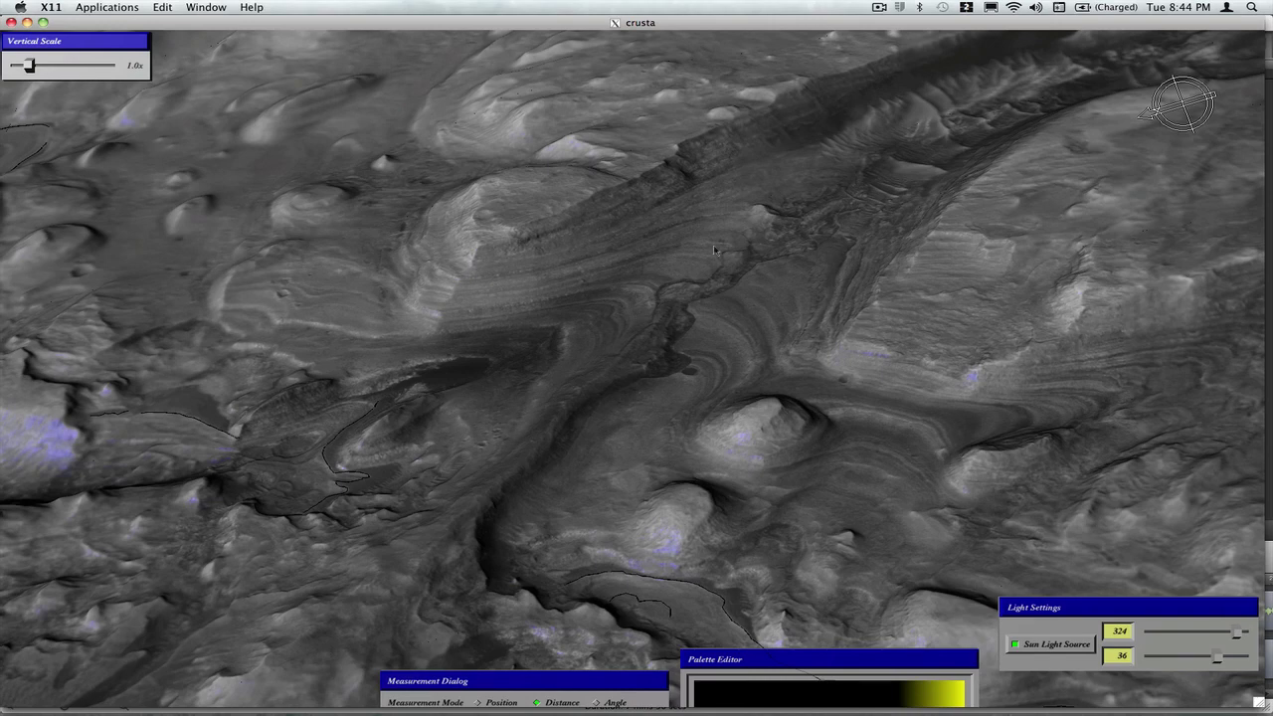
pyautogui.scroll(3, 622, 312)
pyautogui.scroll(3, 621, 313)
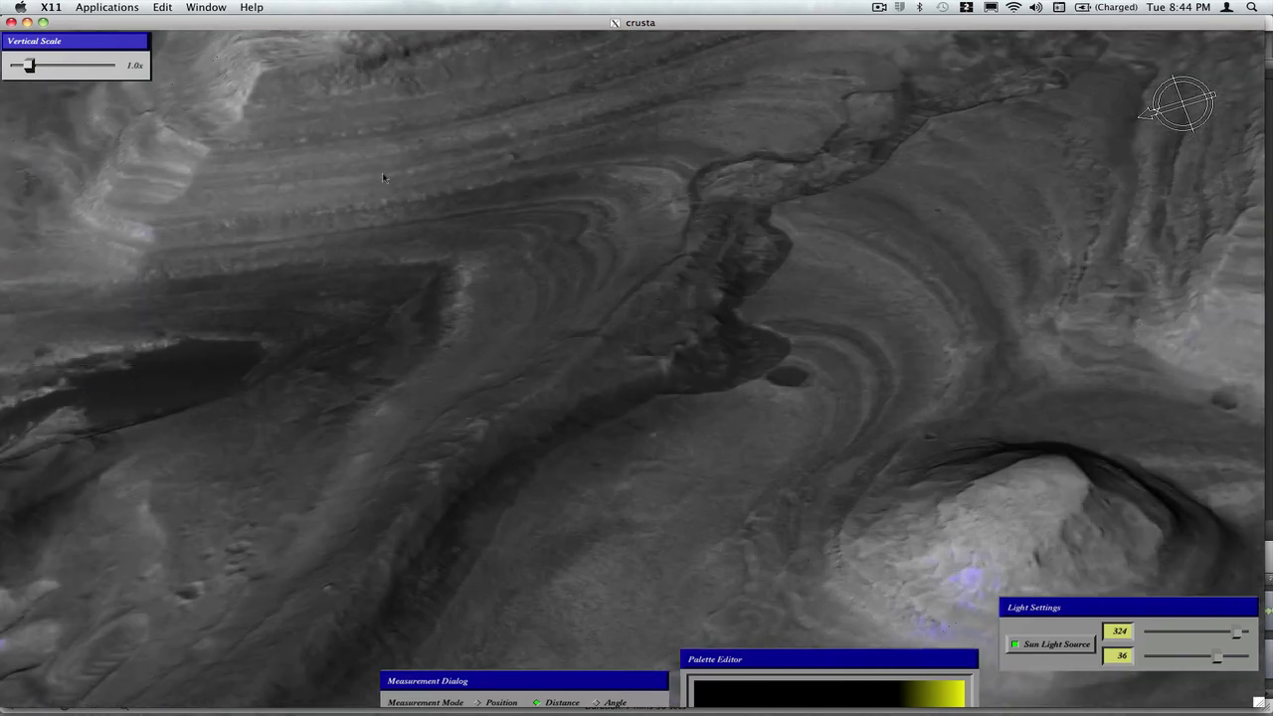
pyautogui.moveTo(372, 149); pyautogui.dragTo(633, 404)
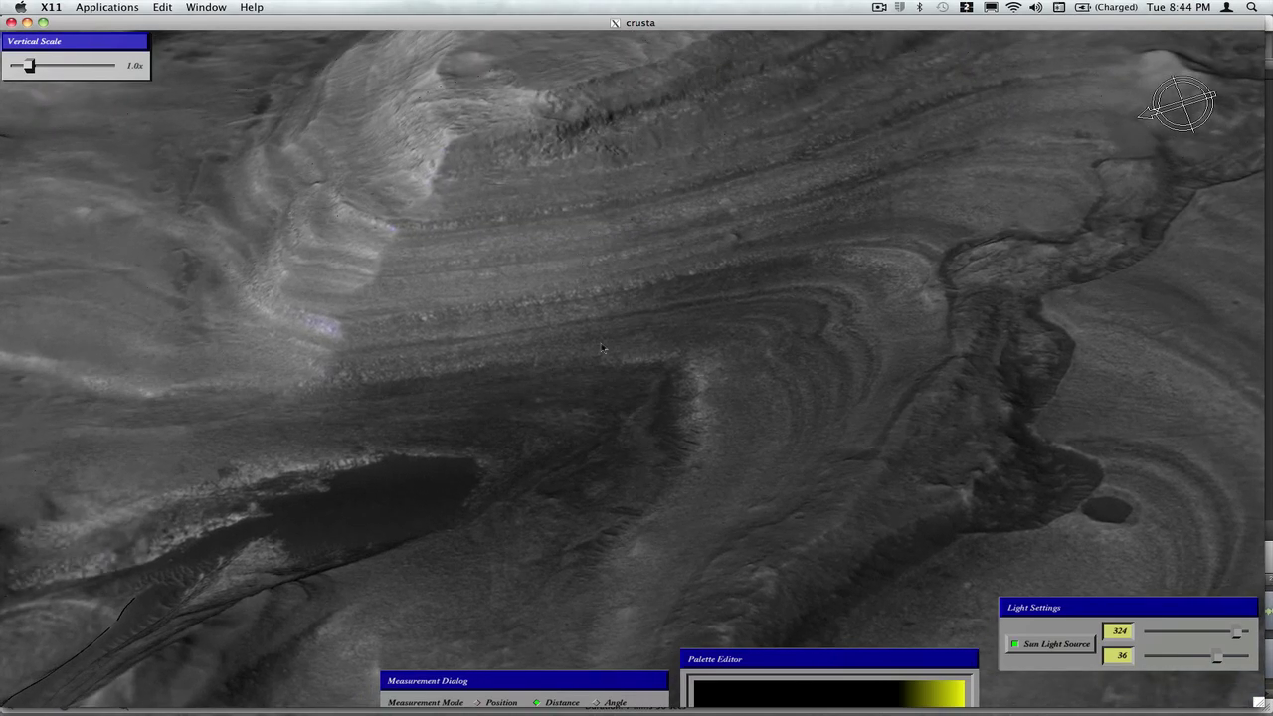
pyautogui.moveTo(806, 657); pyautogui.dragTo(807, 605)
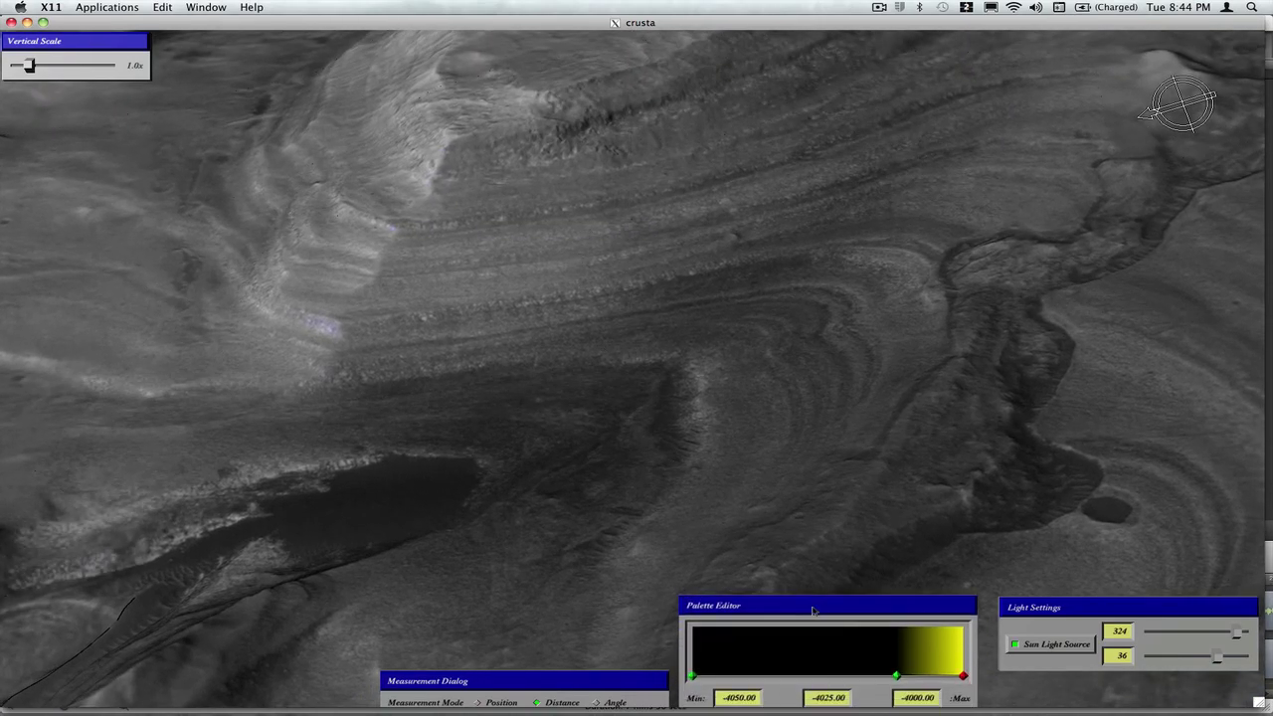
pyautogui.moveTo(963, 674); pyautogui.dragTo(963, 660)
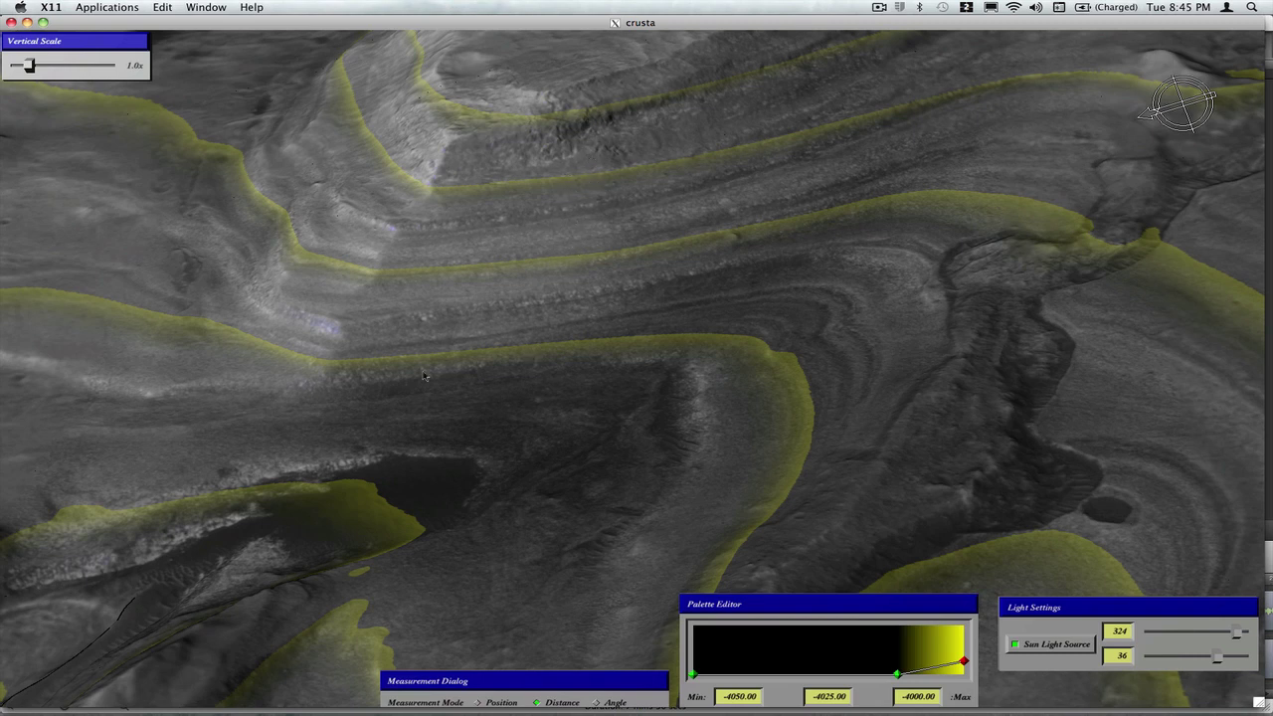
# Step: Examine how the contour bands wrap around the ridges and rounded mounds beyond the curved layers, including a low-angle close-up of the large mound
pyautogui.moveTo(252, 412); pyautogui.dragTo(402, 424)
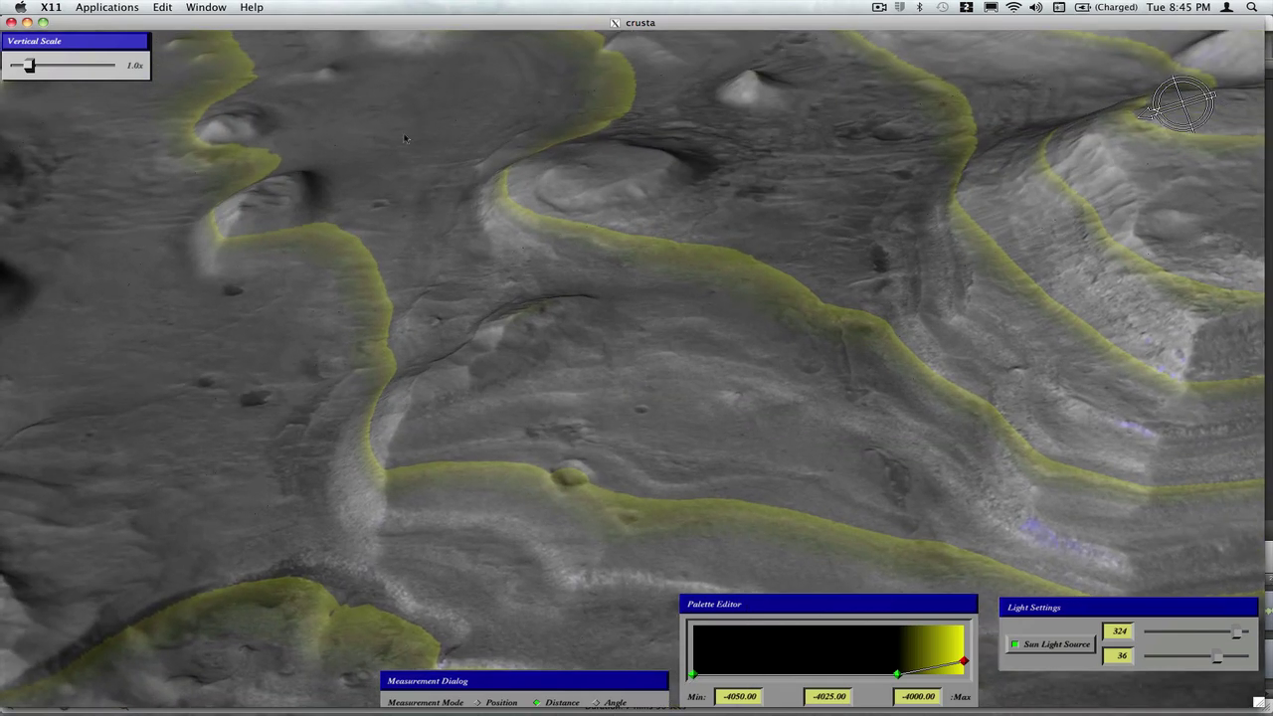
pyautogui.scroll(-10, 414, 311)
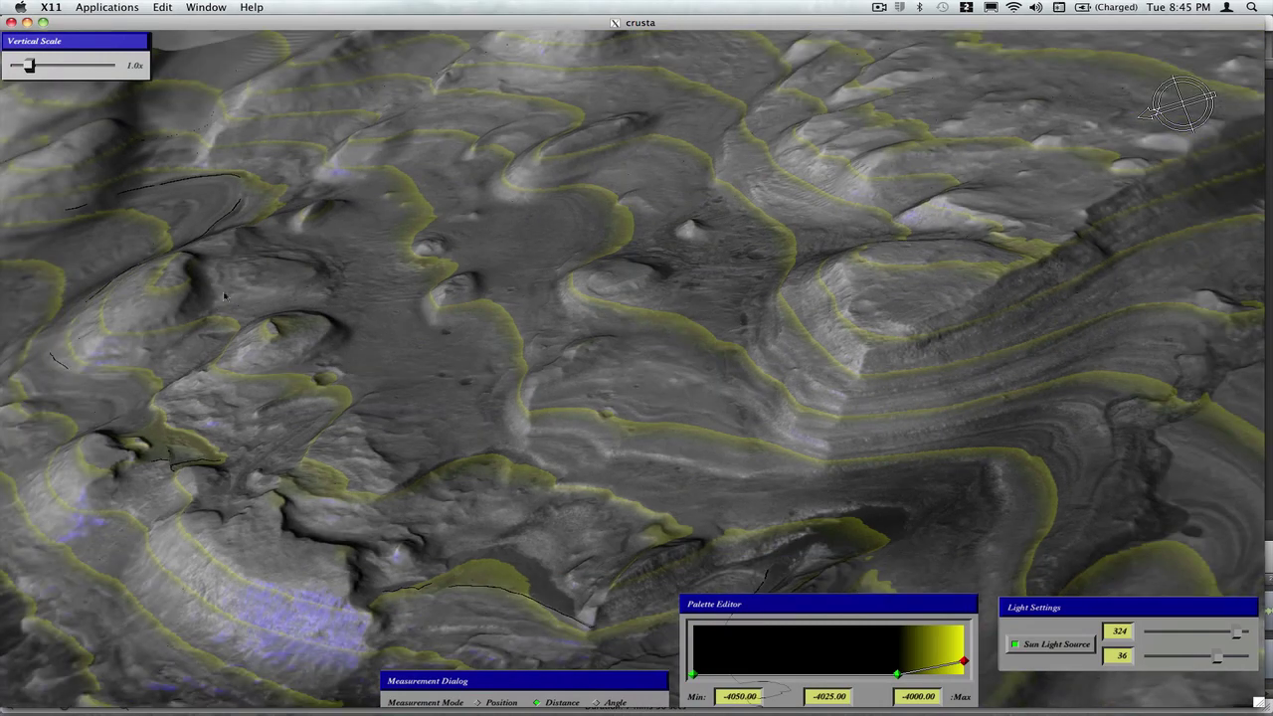
pyautogui.moveTo(113, 356); pyautogui.dragTo(621, 460)
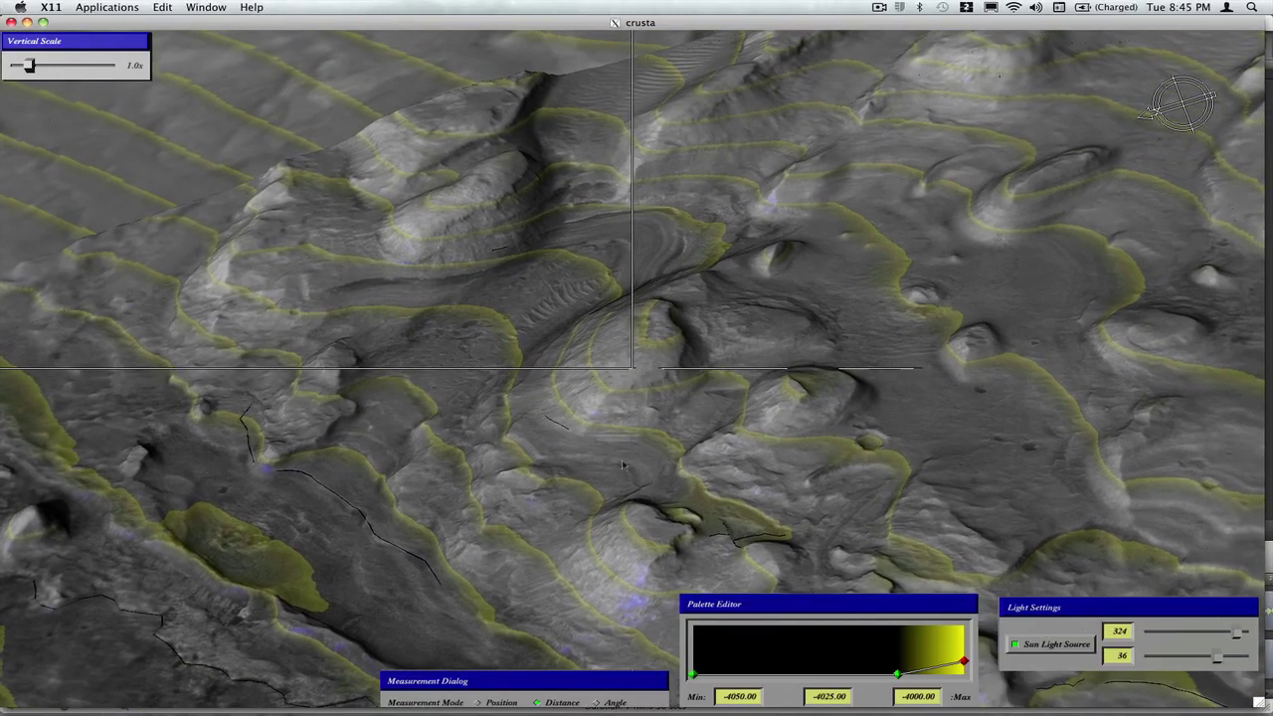
pyautogui.scroll(3, 598, 428)
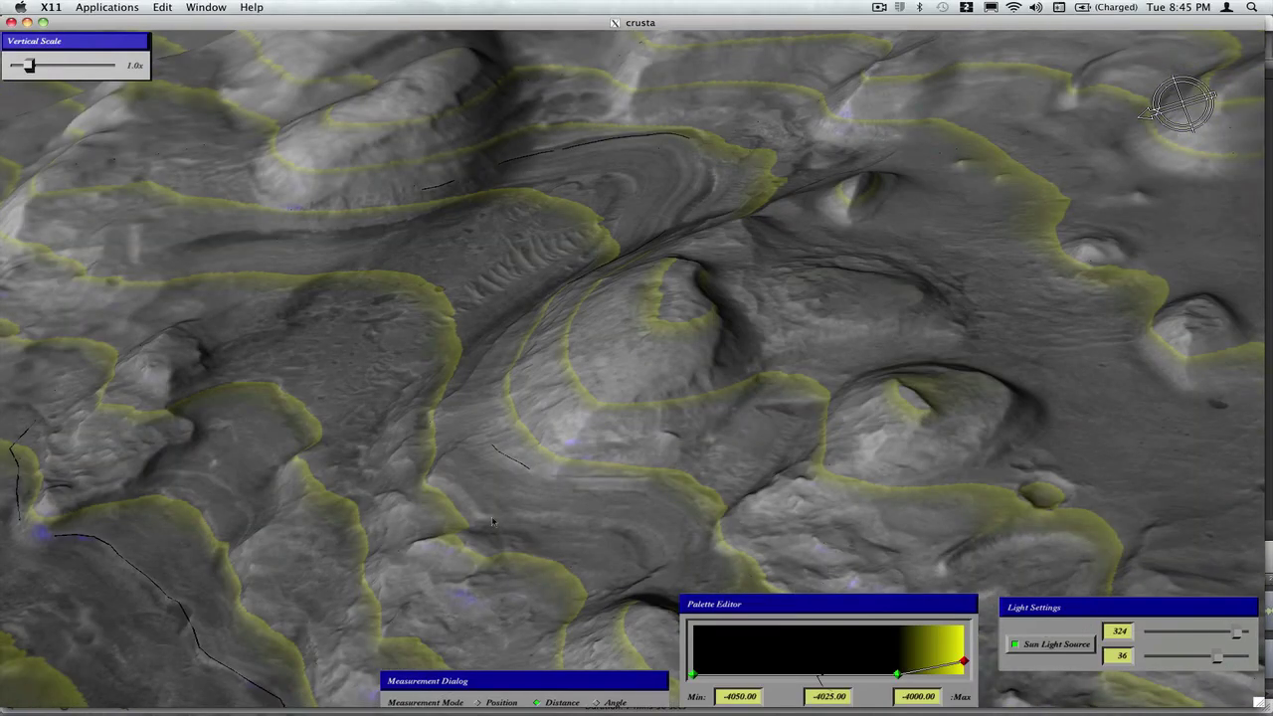
pyautogui.moveTo(530, 487); pyautogui.dragTo(701, 353)
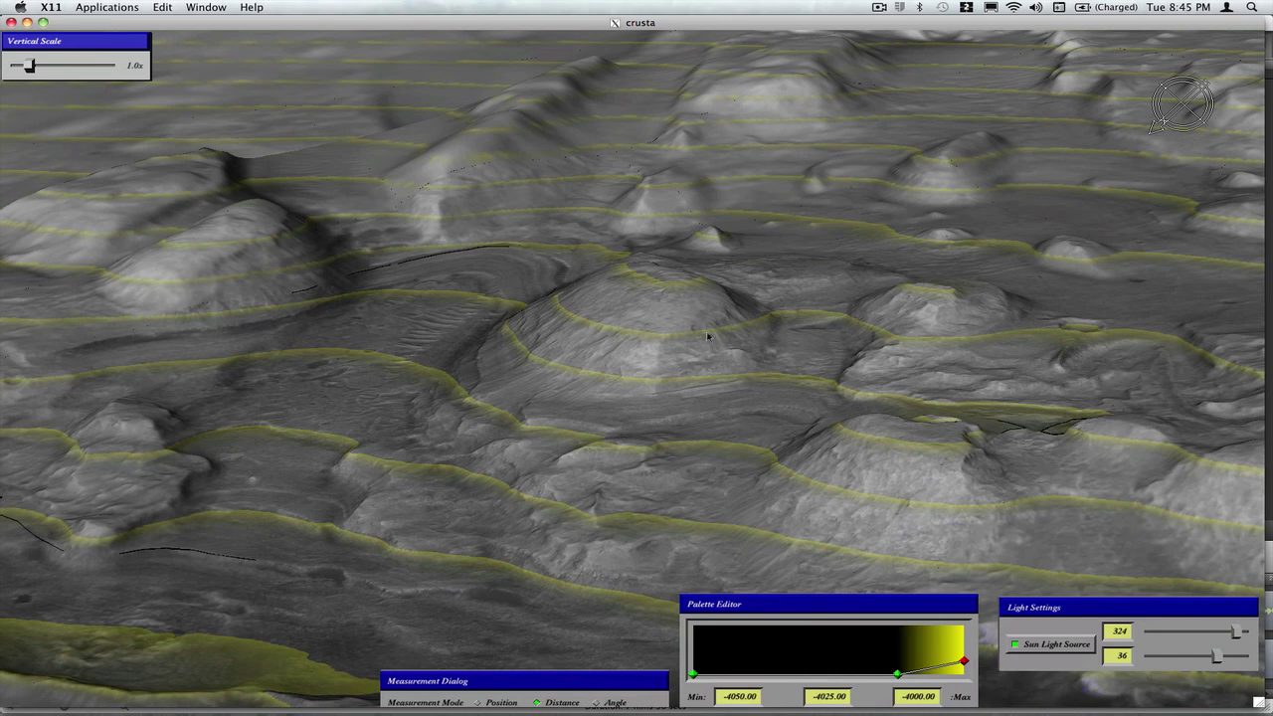
pyautogui.scroll(10, 657, 391)
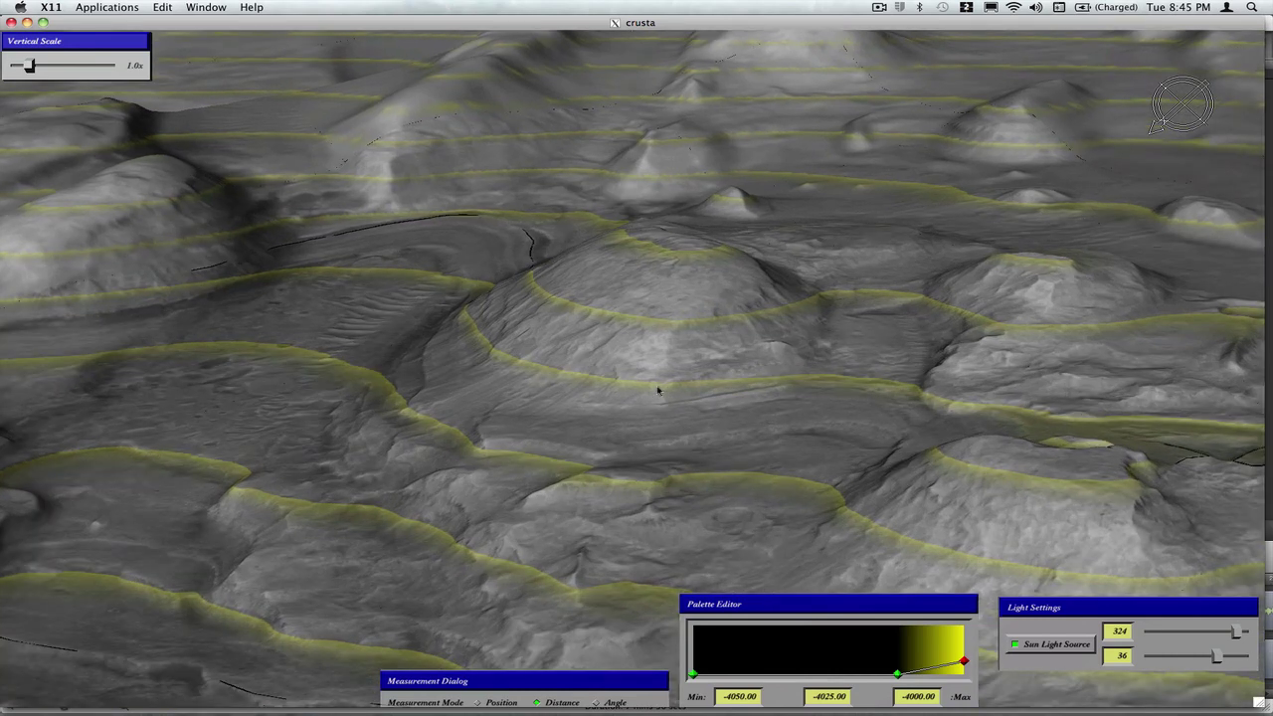
pyautogui.scroll(5, 657, 390)
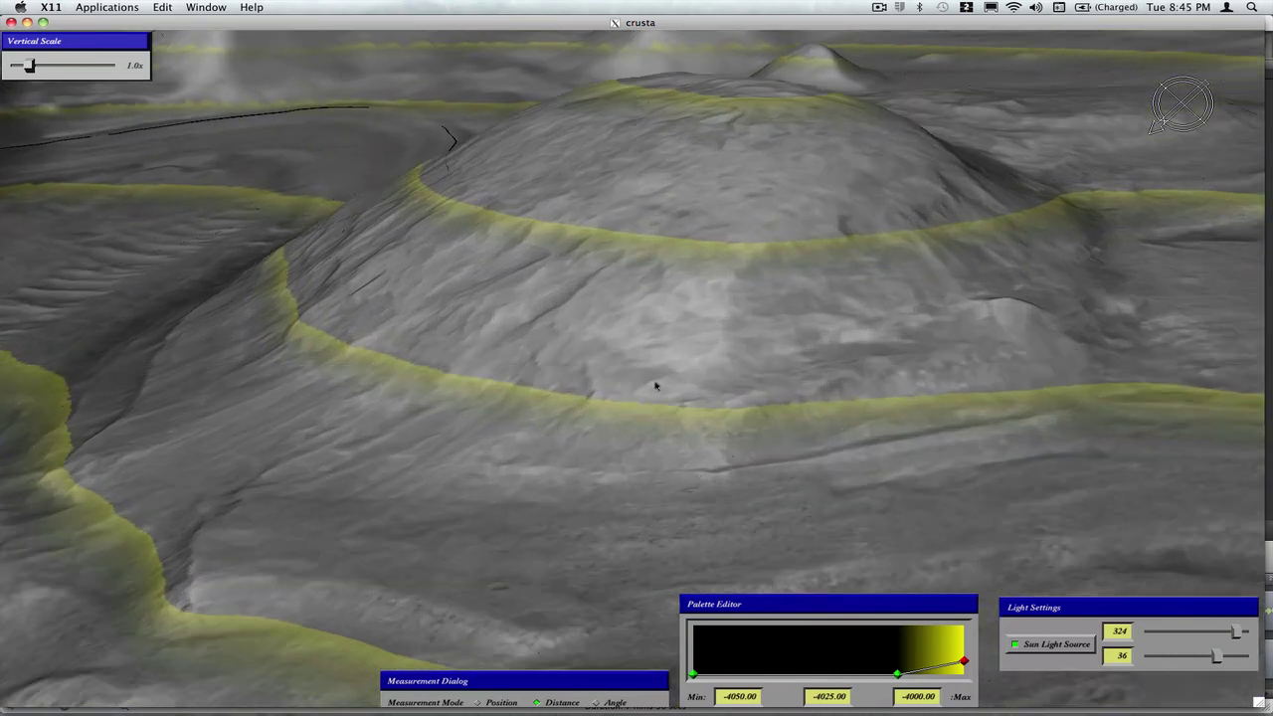
pyautogui.moveTo(511, 521); pyautogui.dragTo(599, 301, button='middle')
pyautogui.moveTo(284, 470); pyautogui.dragTo(589, 372, button='middle')
pyautogui.moveTo(384, 487); pyautogui.dragTo(527, 463)
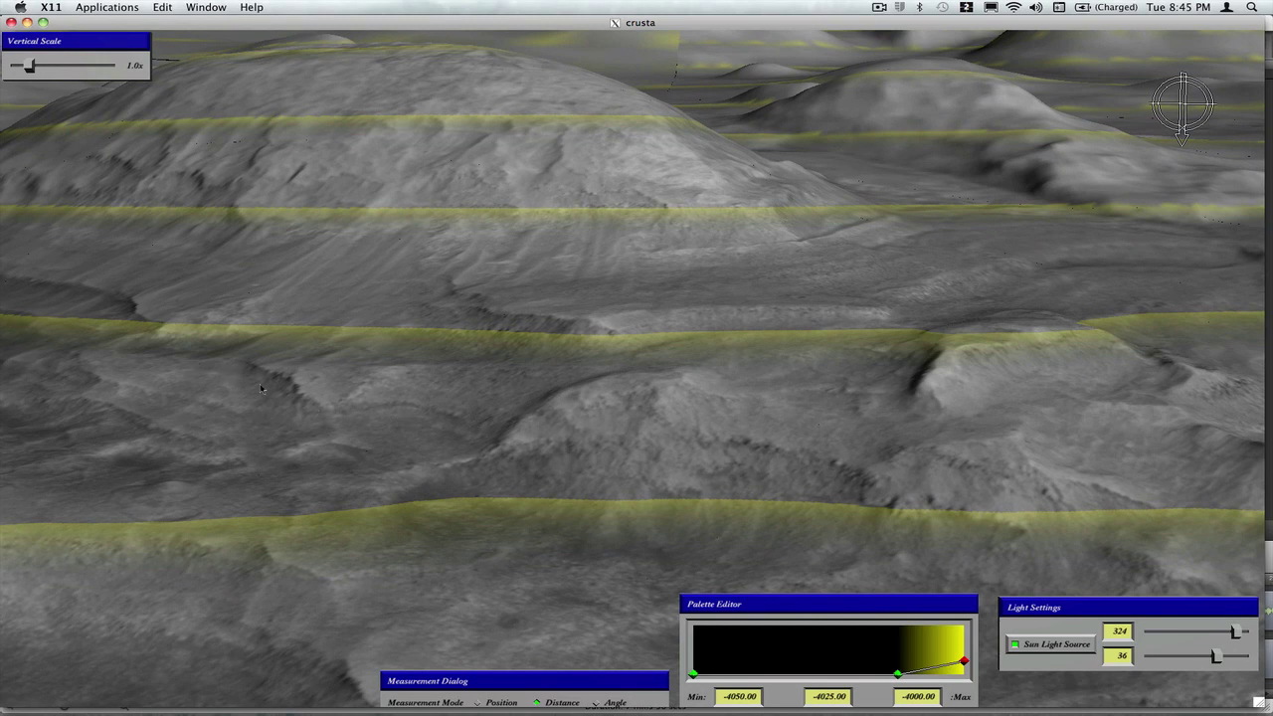
# Step: Examine the curved rock layers and rippled ground beside the large mound, both close up and within the surrounding hills
pyautogui.moveTo(166, 200); pyautogui.dragTo(924, 445)
pyautogui.moveTo(202, 242); pyautogui.dragTo(597, 377)
pyautogui.moveTo(570, 273)
pyautogui.mouseDown()
pyautogui.moveTo(604, 292)
pyautogui.moveTo(537, 328)
pyautogui.moveTo(604, 412)
pyautogui.moveTo(583, 261)
pyautogui.moveTo(707, 378)
pyautogui.moveTo(198, 154)
pyautogui.moveTo(563, 287)
pyautogui.mouseUp()
pyautogui.scroll(-5, 264, 279)
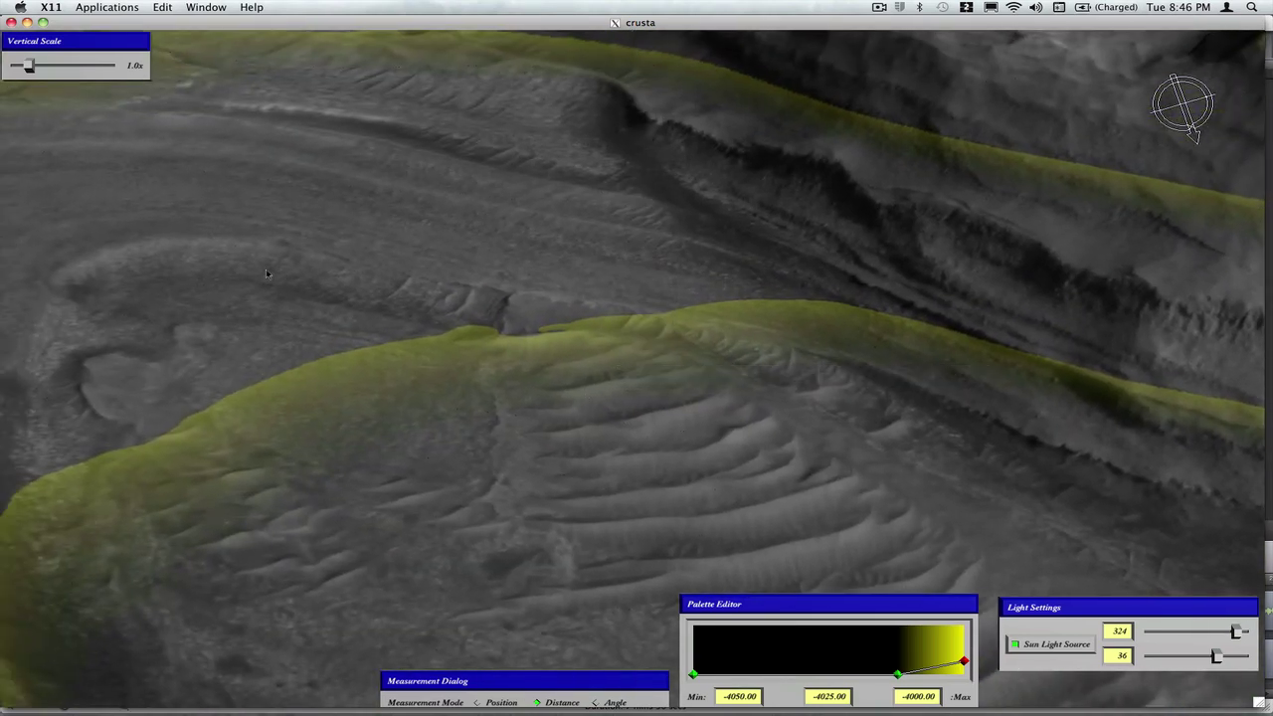
pyautogui.scroll(-4, 257, 269)
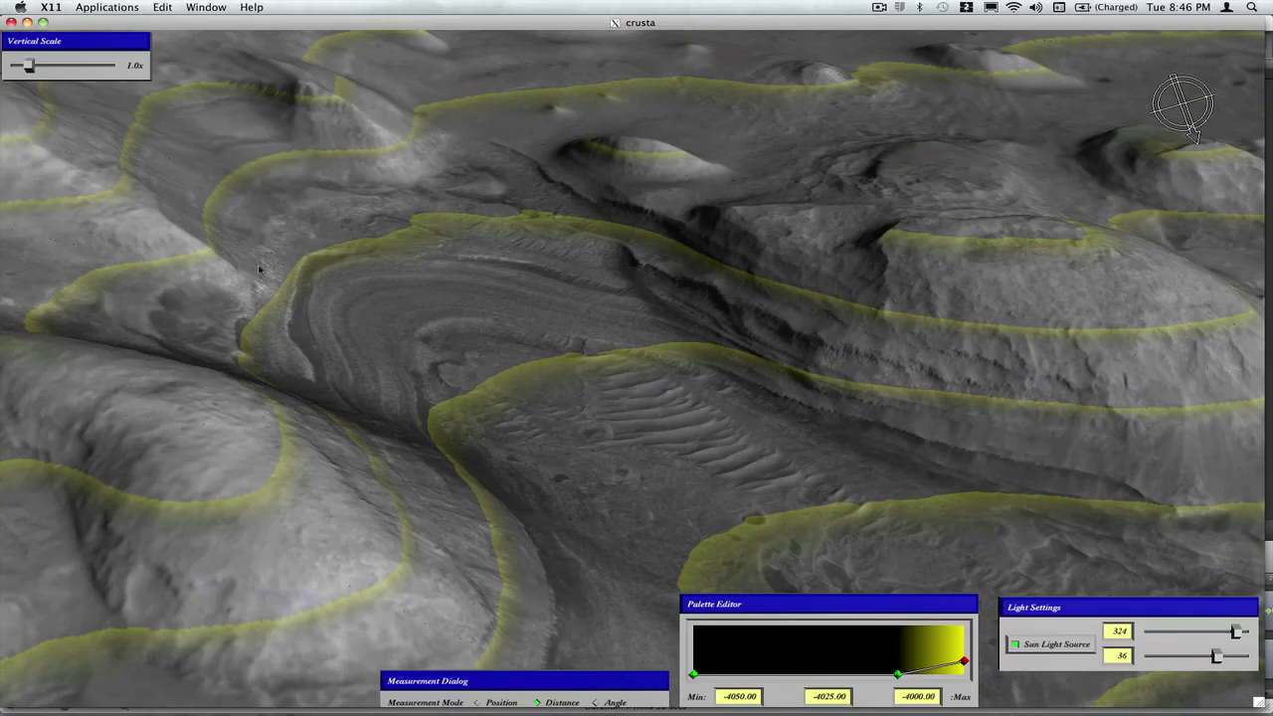
pyautogui.scroll(-2, 288, 299)
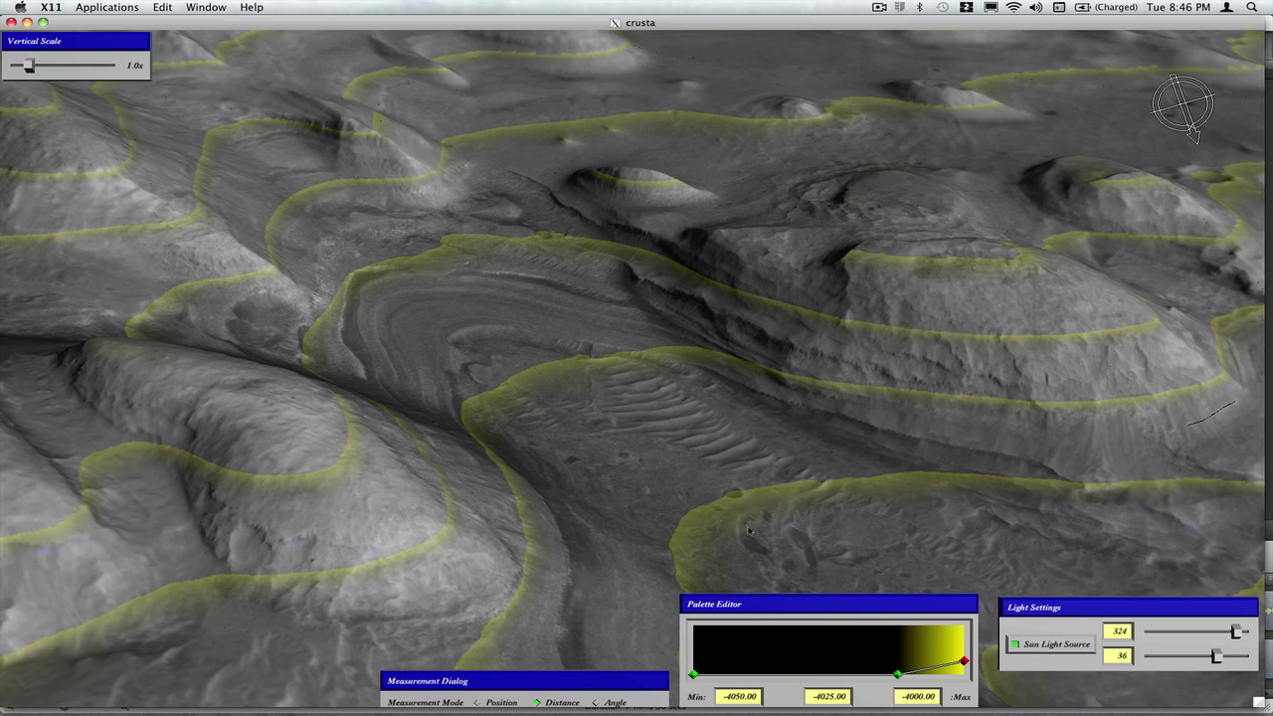
pyautogui.scroll(-3, 812, 431)
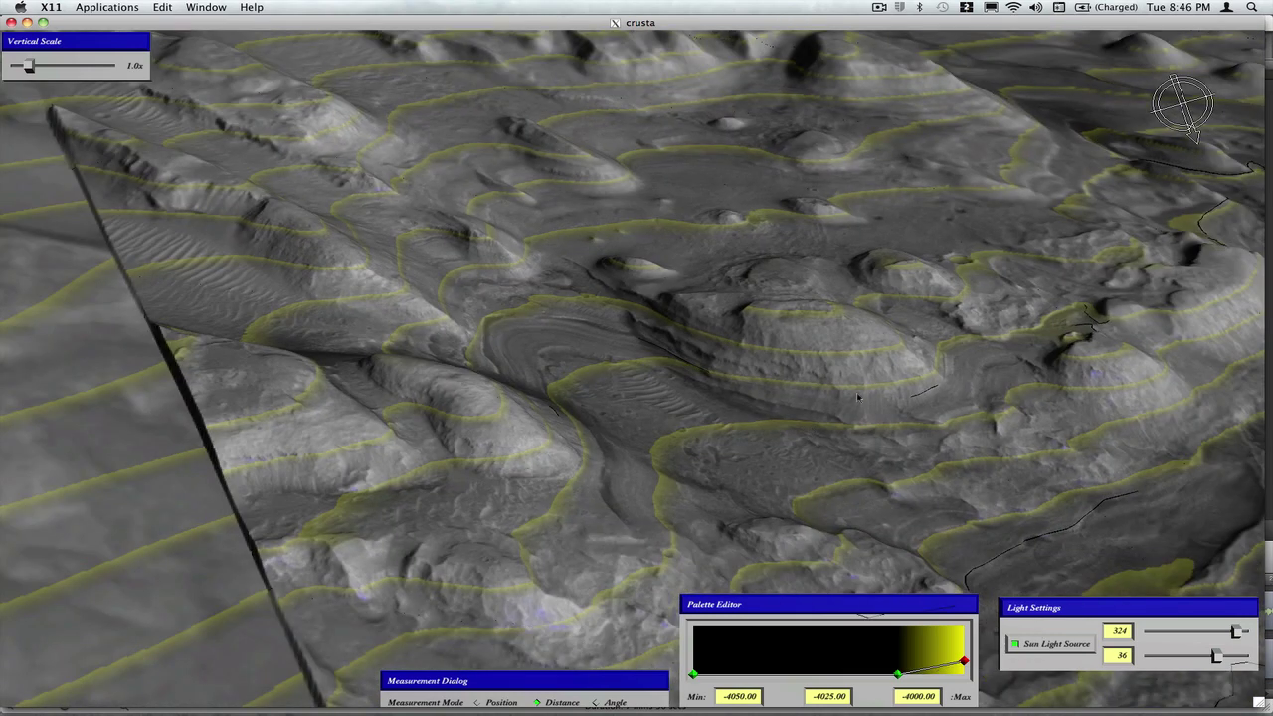
pyautogui.moveTo(850, 405); pyautogui.dragTo(649, 502, button='middle')
pyautogui.moveTo(652, 504); pyautogui.dragTo(867, 376)
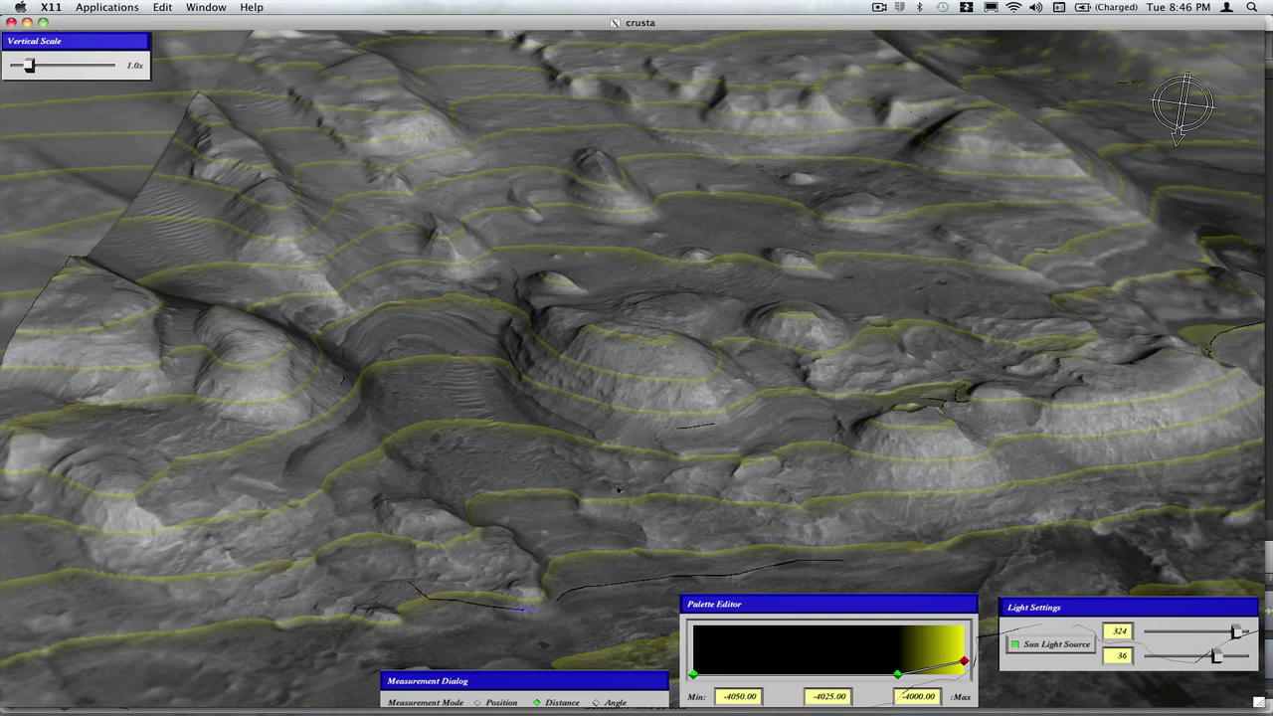
pyautogui.moveTo(660, 503); pyautogui.dragTo(582, 369)
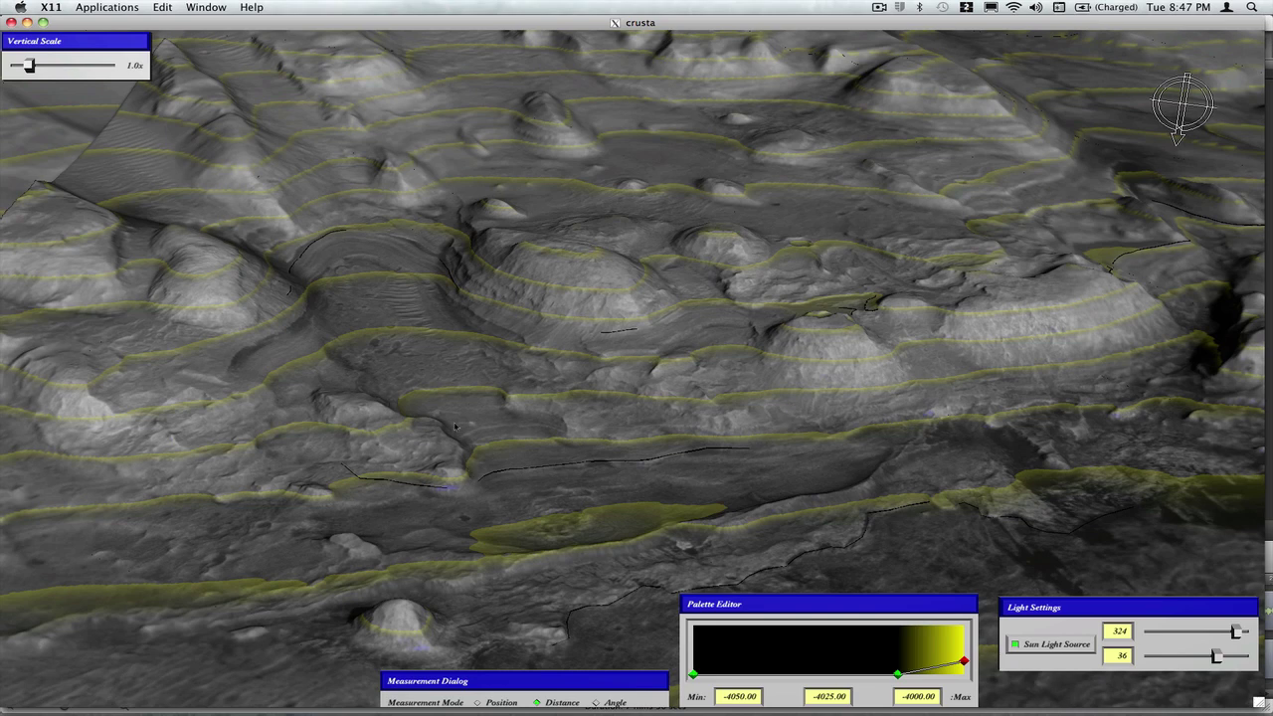
# Step: Examine the dark layered terrain and narrow channel running up to the steep slopes, close up and within the whole terrain patch
pyautogui.moveTo(898, 166); pyautogui.dragTo(377, 446)
pyautogui.moveTo(834, 224); pyautogui.dragTo(530, 233)
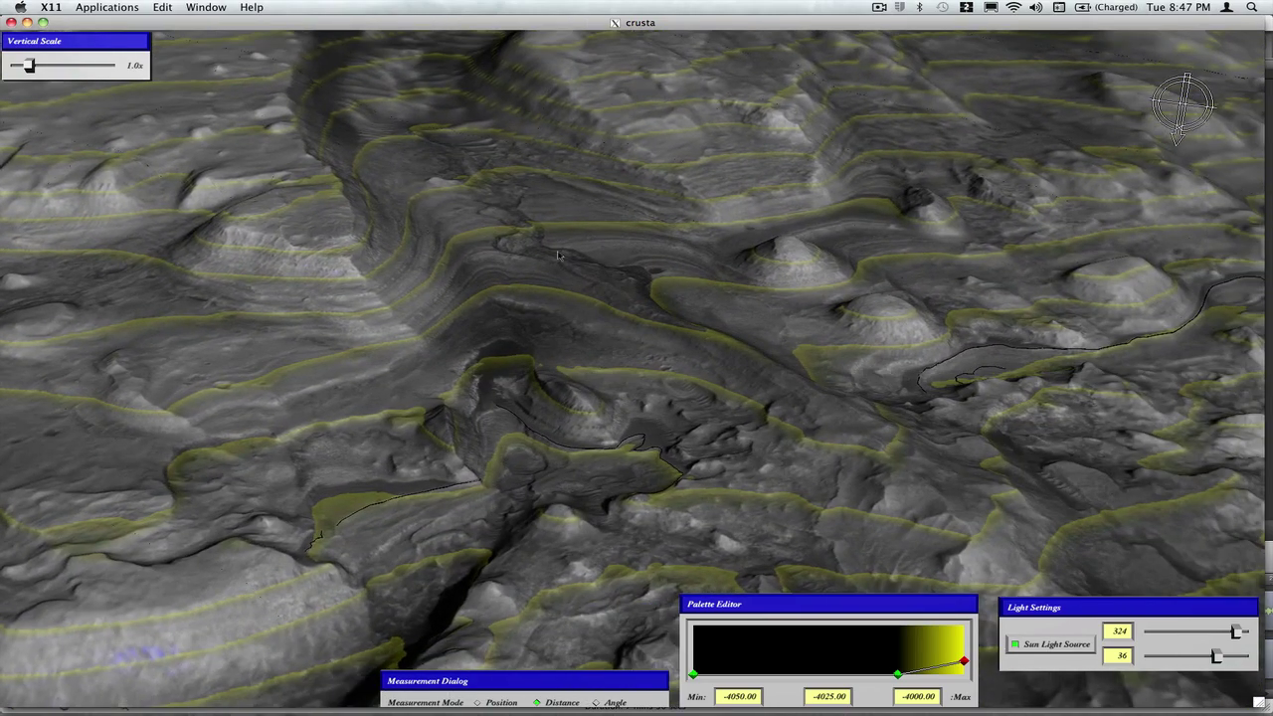
pyautogui.moveTo(711, 326); pyautogui.dragTo(546, 151)
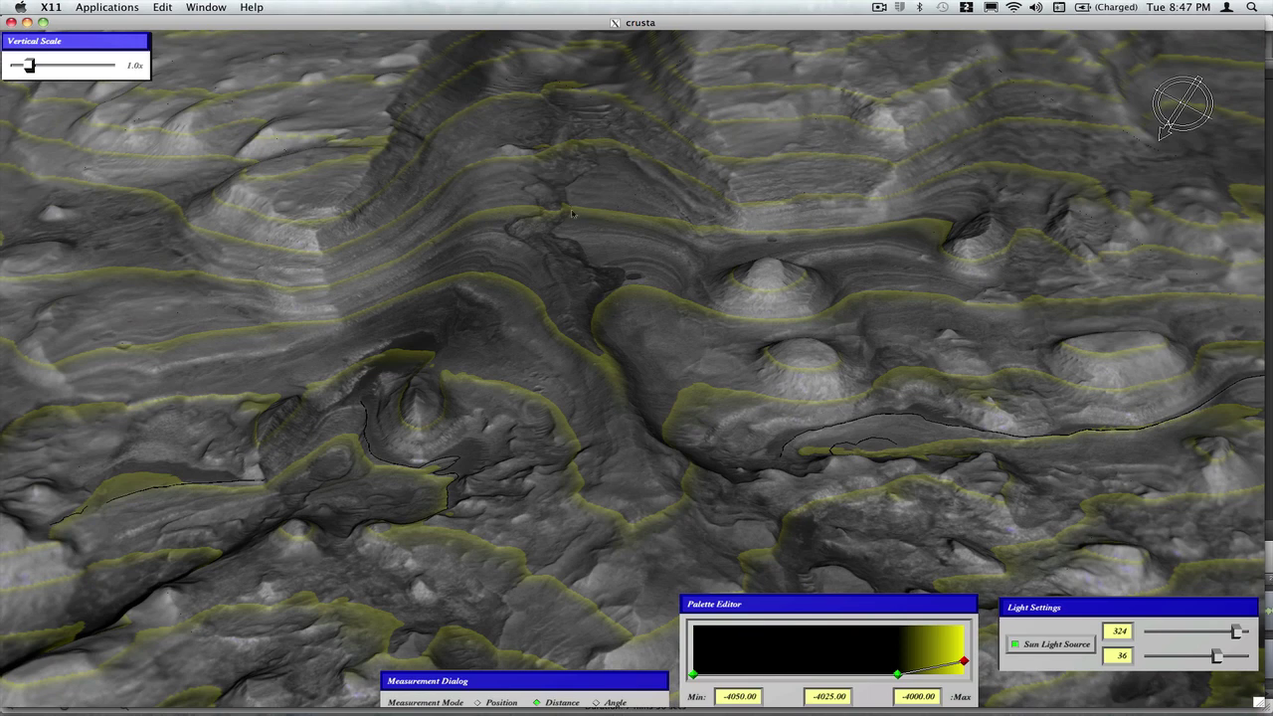
pyautogui.moveTo(571, 217); pyautogui.dragTo(576, 144)
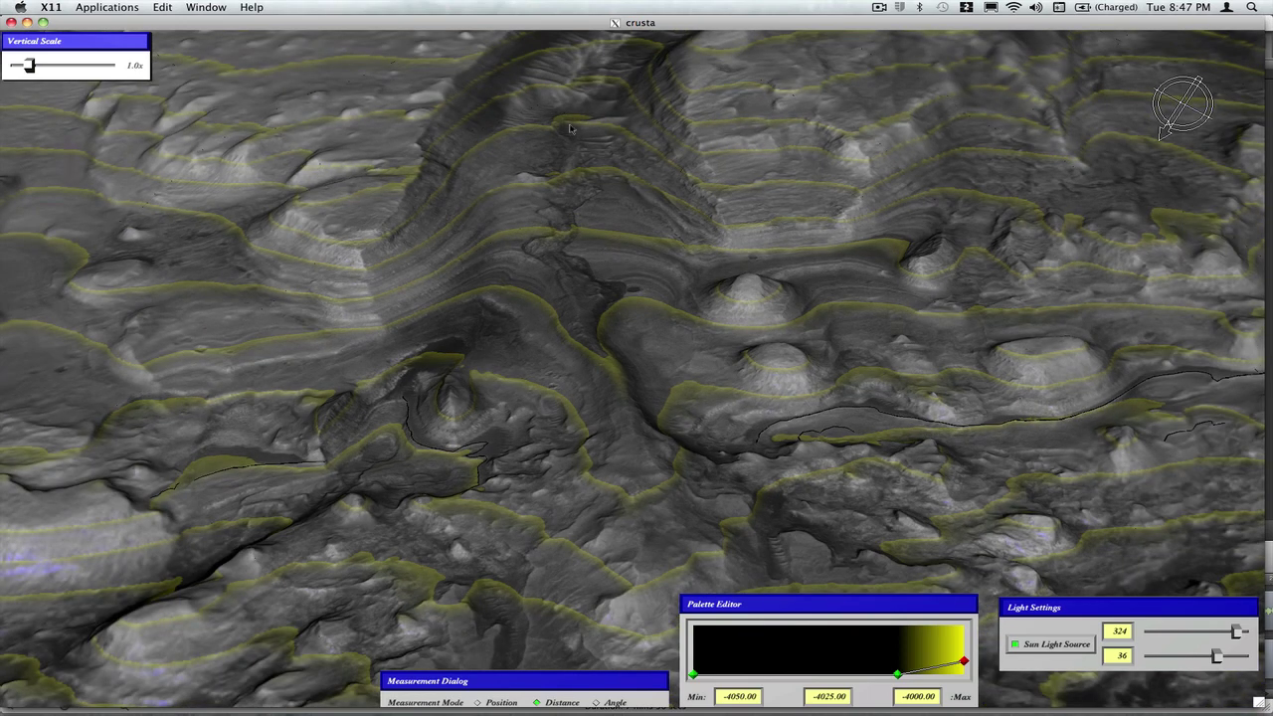
pyautogui.moveTo(570, 128); pyautogui.dragTo(611, 408, button='middle')
pyautogui.moveTo(611, 407); pyautogui.dragTo(473, 437)
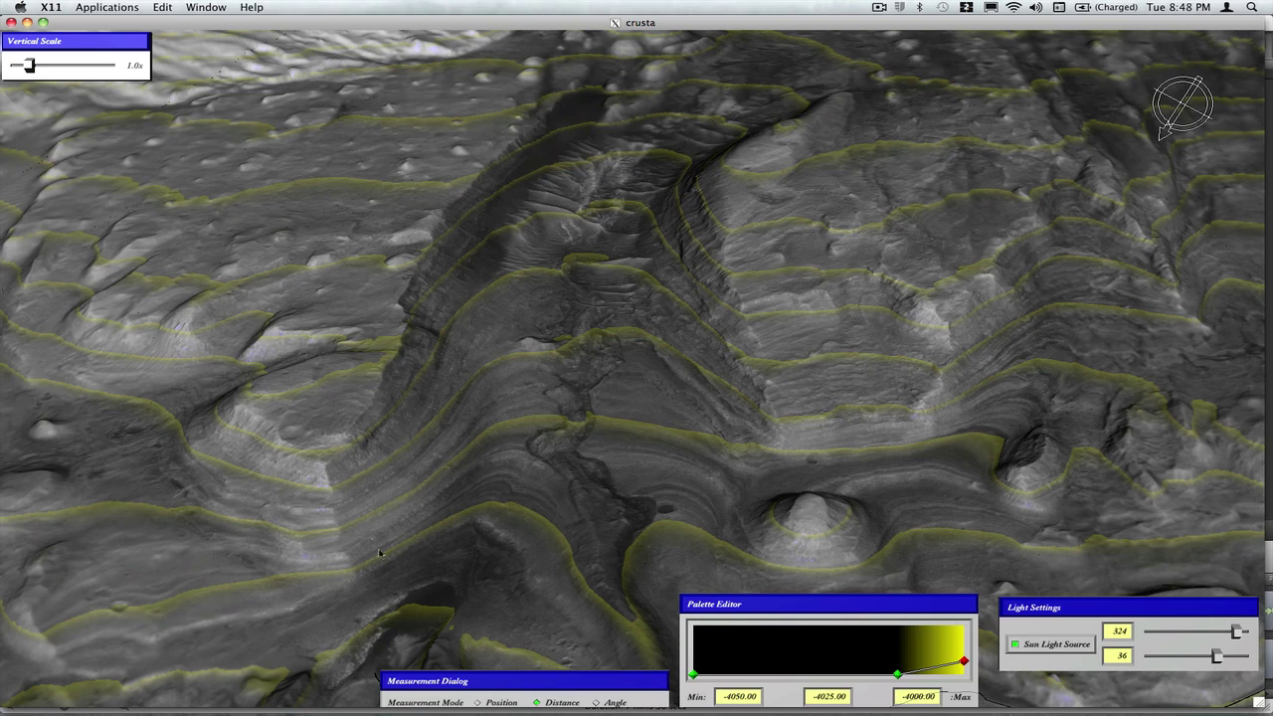
pyautogui.scroll(-5, 385, 550)
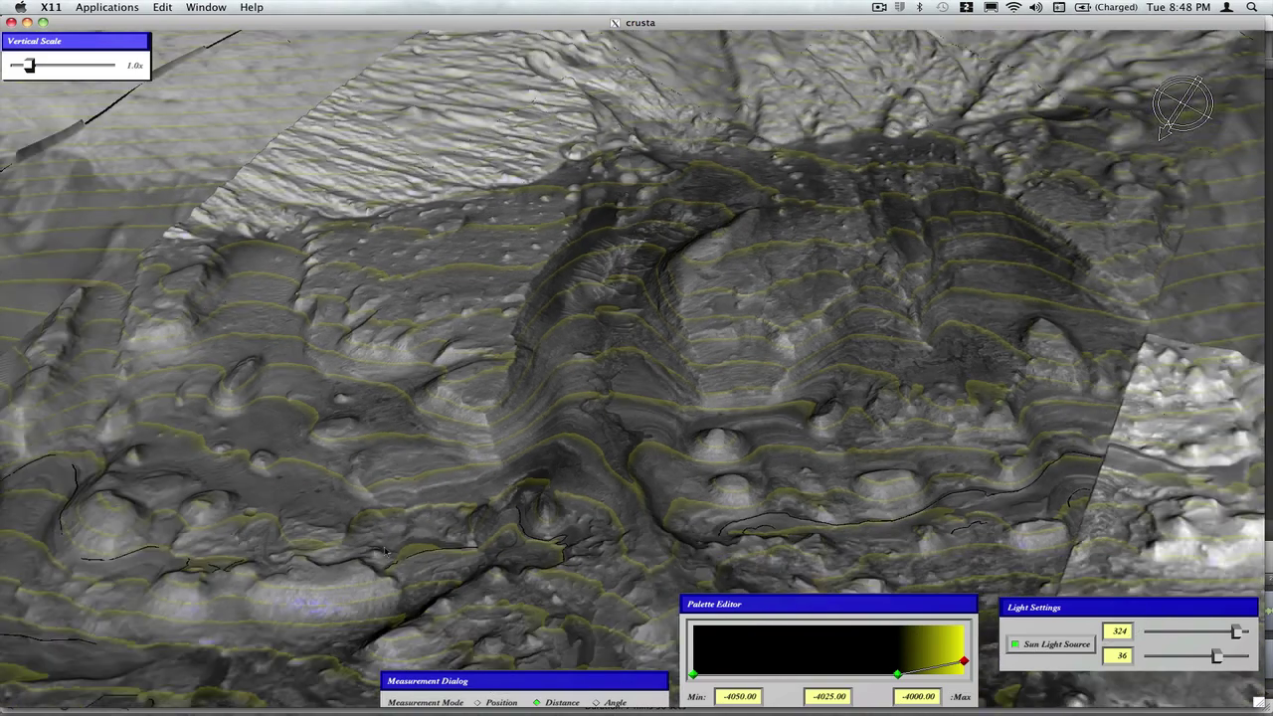
pyautogui.moveTo(437, 535); pyautogui.dragTo(642, 336, button='middle')
pyautogui.moveTo(642, 336); pyautogui.dragTo(649, 322)
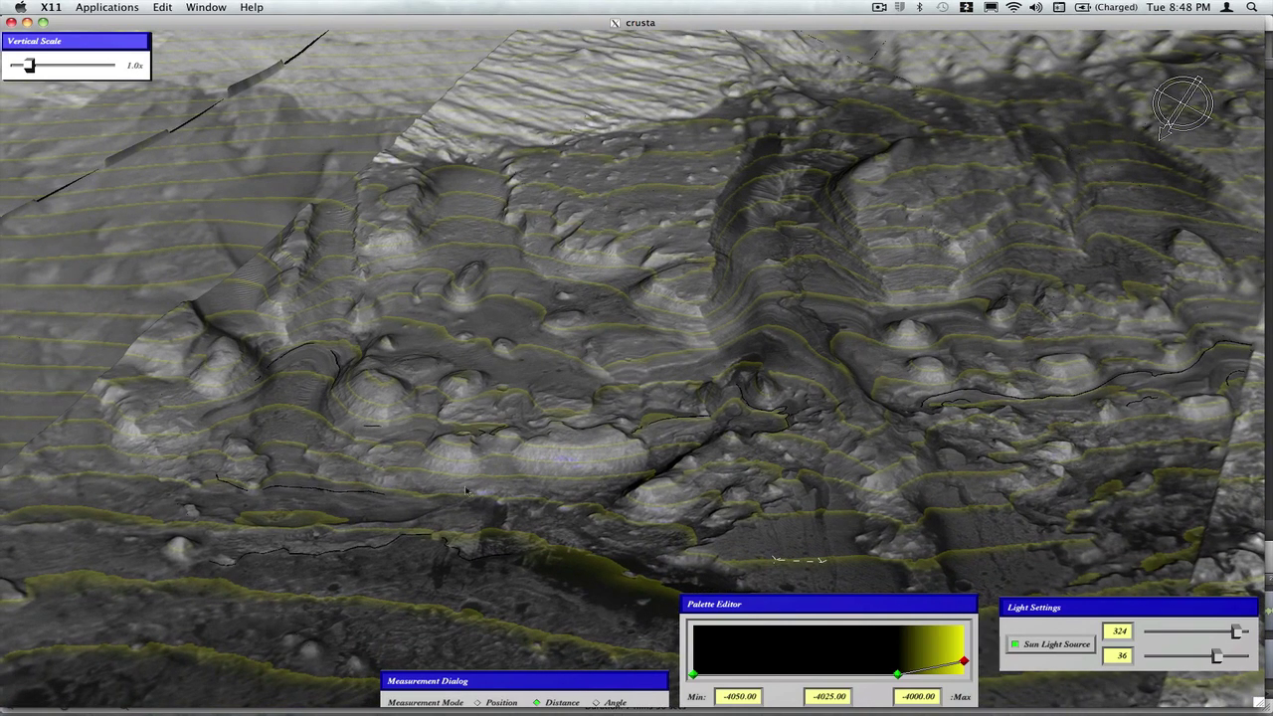